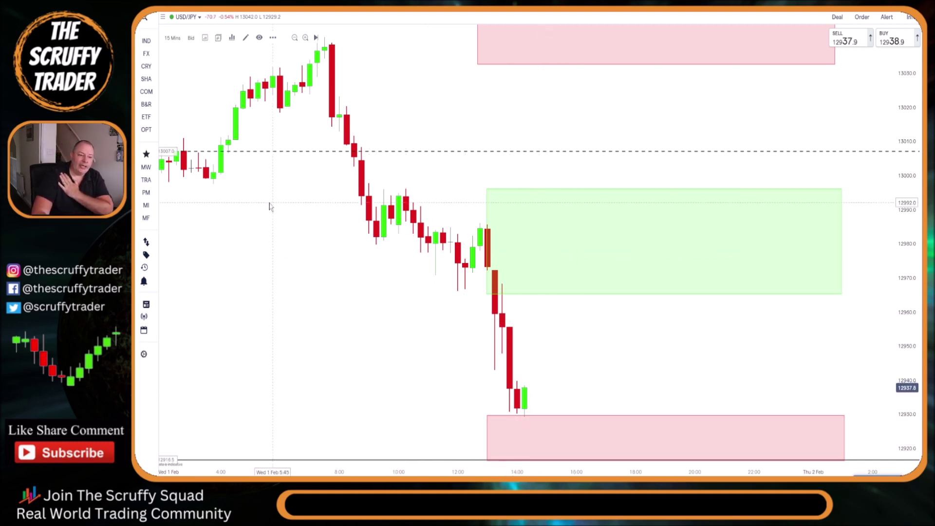
Step: Change the USD/JPY chart timeframe from 15 Mins to 1 Hour
left_click(172, 39)
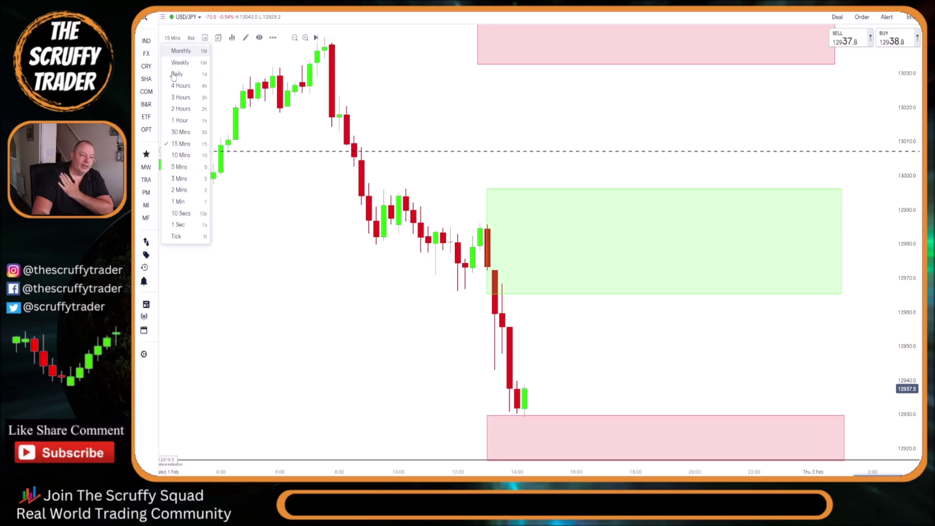
left_click(181, 119)
scroll(643, 363, "up", 3)
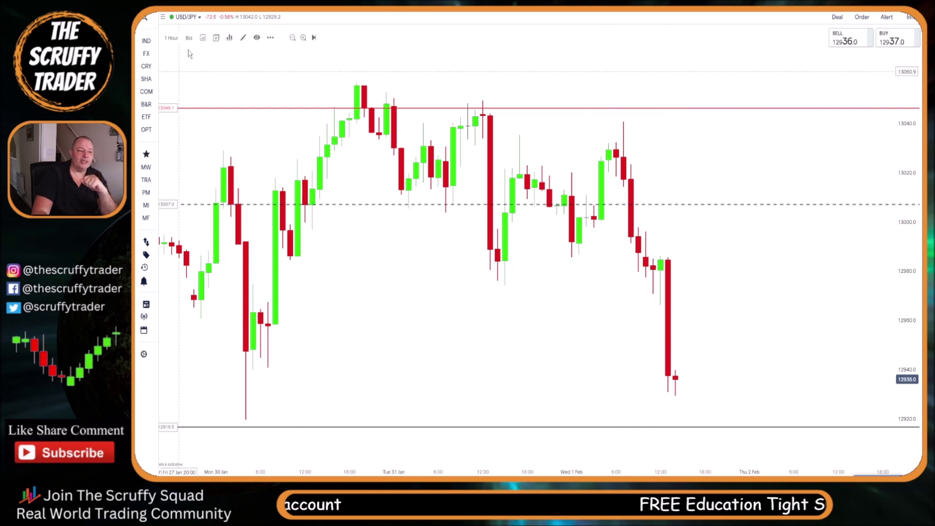
Step: Set the chart to 5 Mins and pan to the latest candles between the green and red zones
left_click(172, 38)
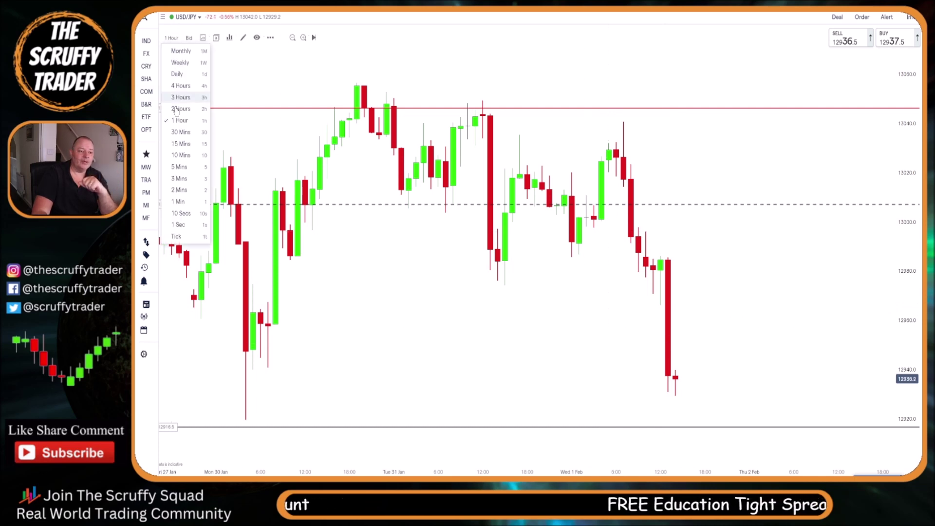
left_click(179, 167)
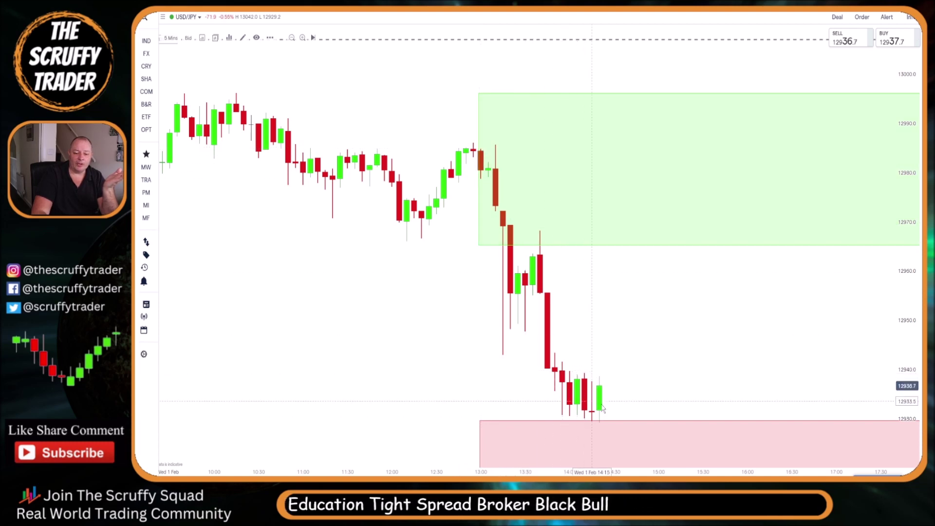
left_click_drag(642, 313, 579, 273)
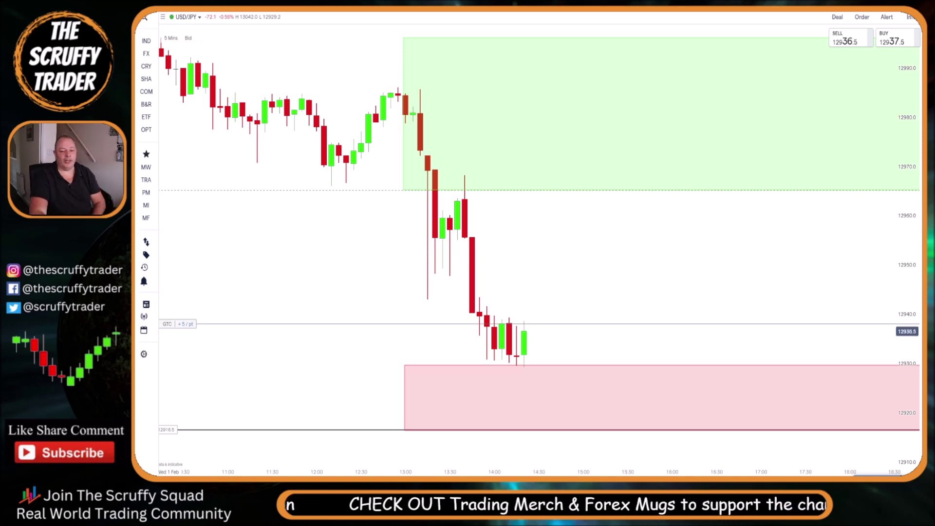
Step: Return the chart to 1 Hour candles and pan left to leave empty space on the right
scroll(553, 266, "right", 3)
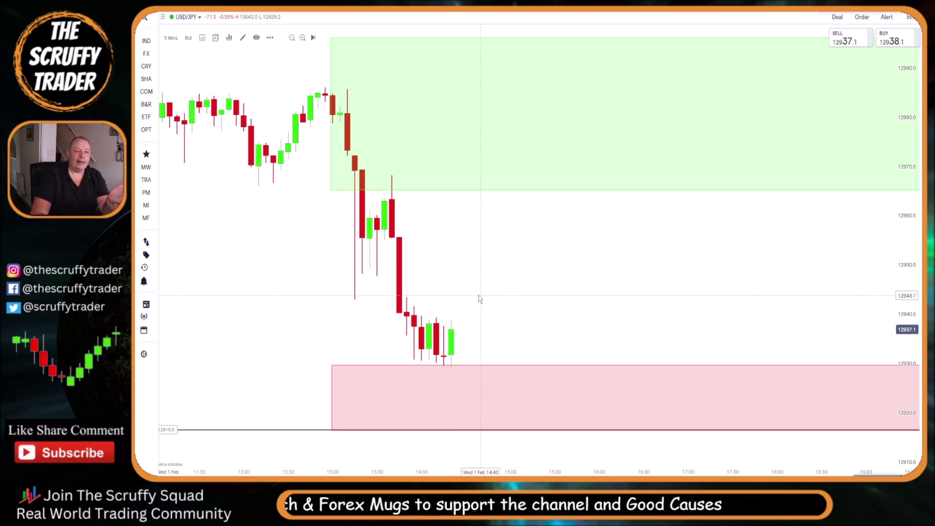
left_click(171, 37)
left_click(185, 127)
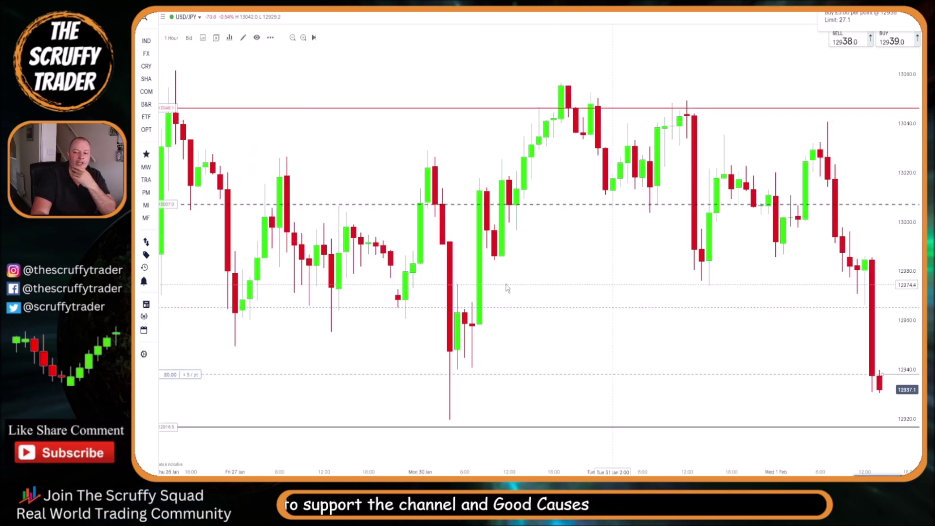
left_click_drag(552, 287, 378, 263)
left_click_drag(453, 307, 329, 299)
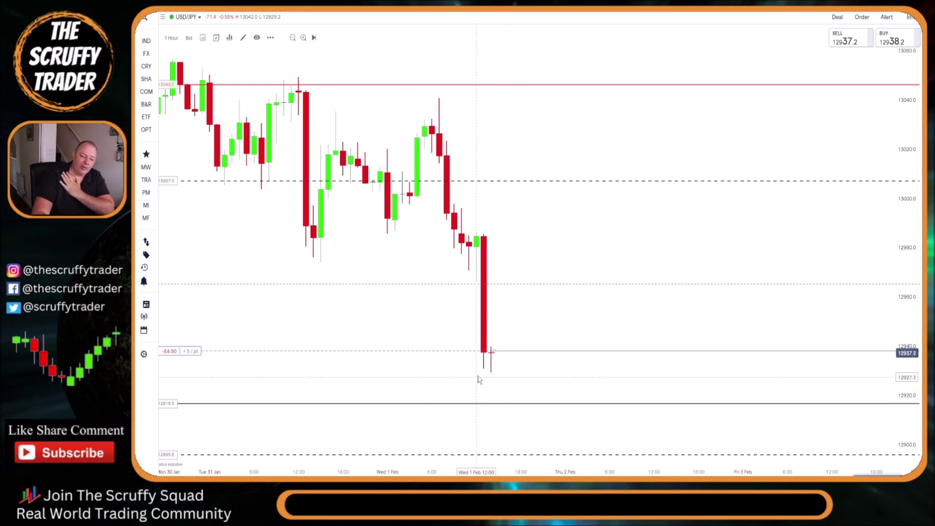
Step: Draw a Fibonacci retracement from 13040.5 to 12929.6 and move the limit to 12971.5 (38.2%)
right_click(312, 300)
mouse_move(342, 331)
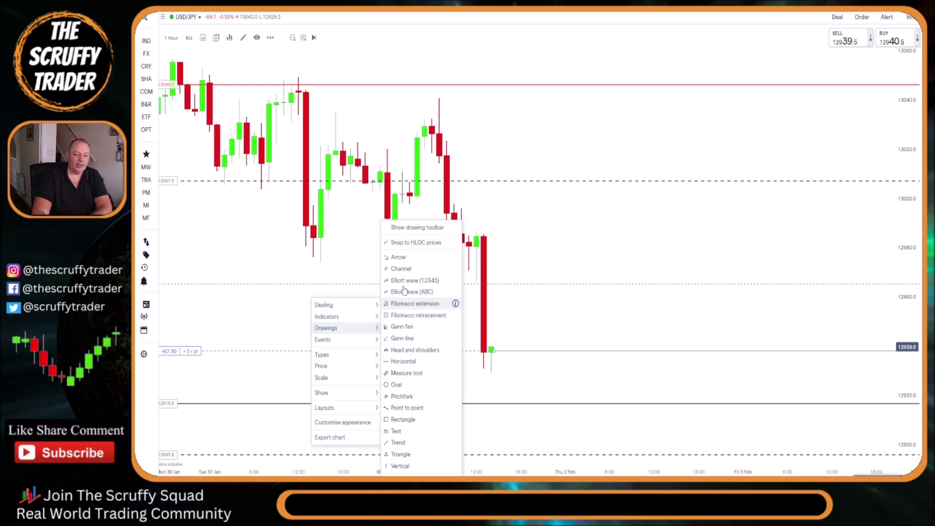
left_click(412, 314)
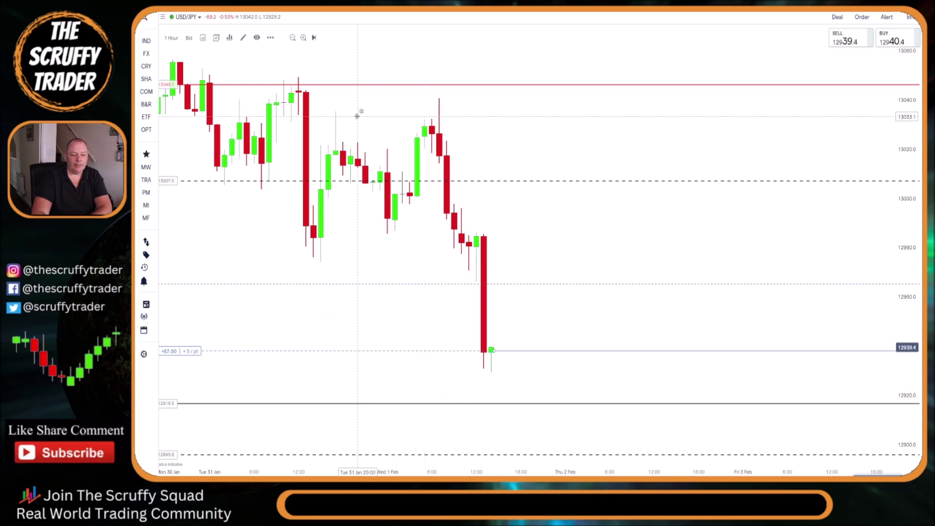
mouse_move(360, 98)
left_mouse_down()
mouse_move(439, 356)
mouse_move(555, 377)
mouse_move(566, 368)
mouse_move(662, 372)
left_mouse_up()
left_click_drag(402, 294, 405, 307)
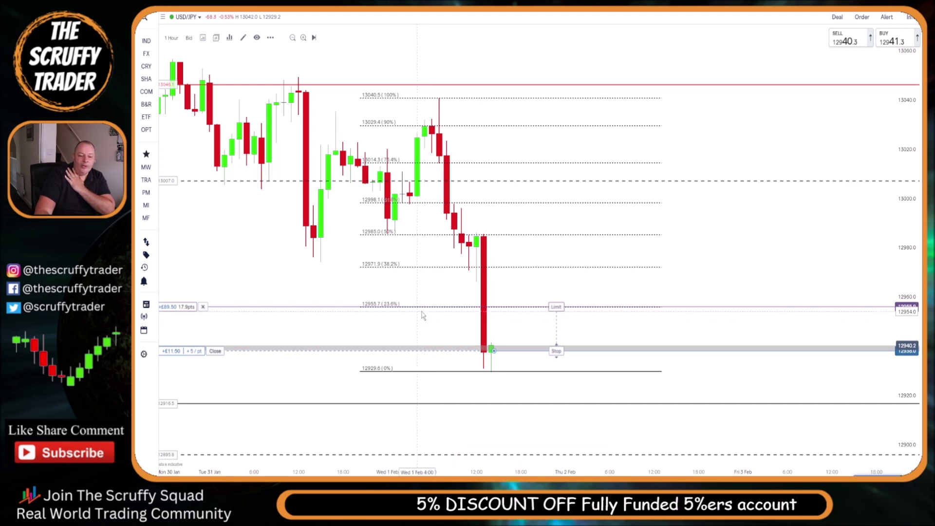
left_click_drag(562, 306, 556, 268)
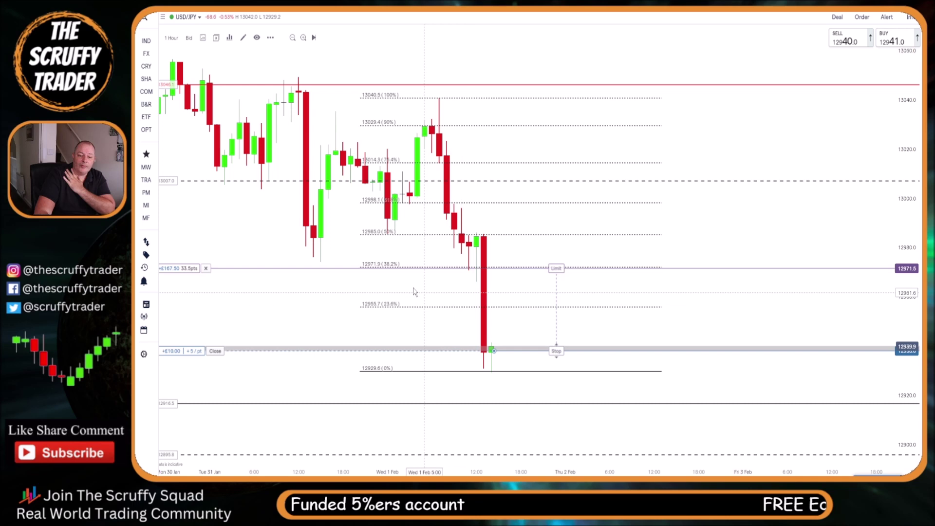
Step: Place a horizontal line at the 12955.7 Fibonacci level and colour it blue
right_click(414, 288)
mouse_move(445, 318)
left_click(509, 361)
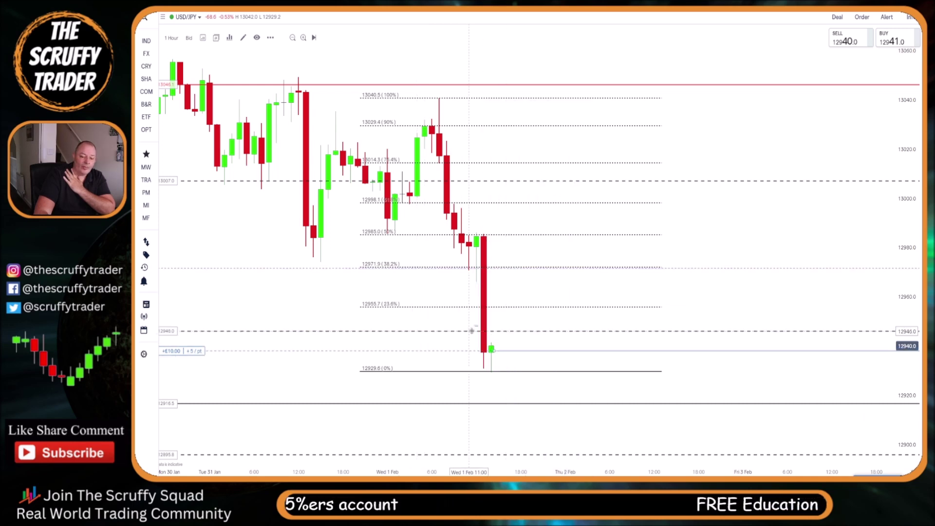
left_click(466, 307)
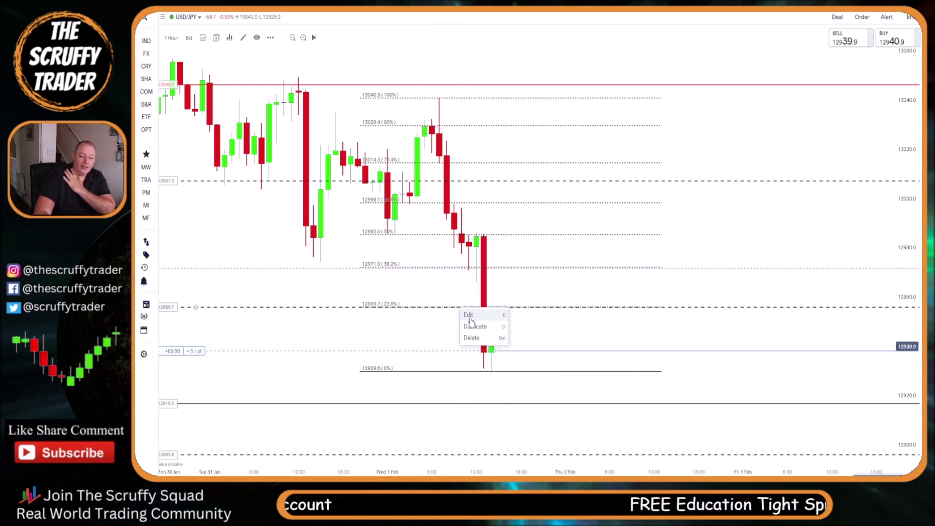
left_click(475, 325)
left_click(528, 243)
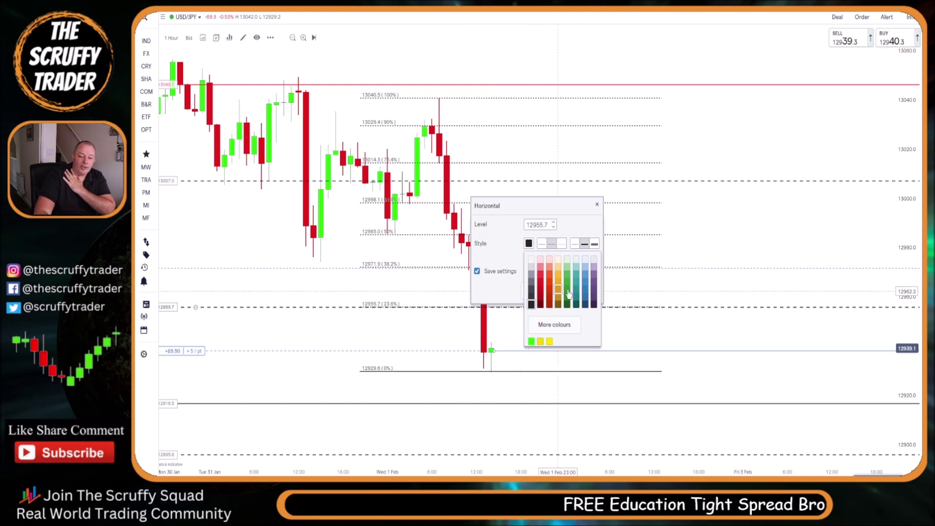
left_click(585, 287)
left_click(578, 290)
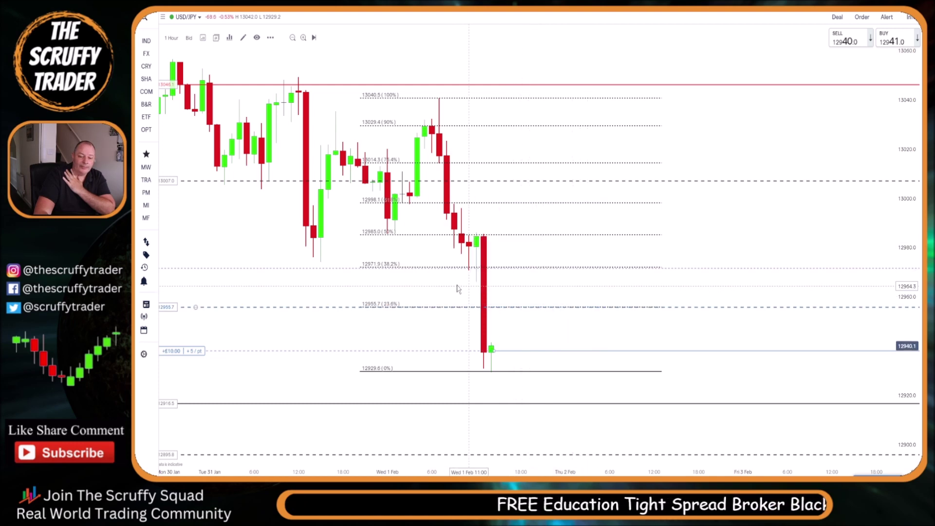
Step: Add horizontal lines at the 12971.7 and 12985.0 Fibonacci levels
right_click(444, 287)
mouse_move(484, 320)
left_click(534, 361)
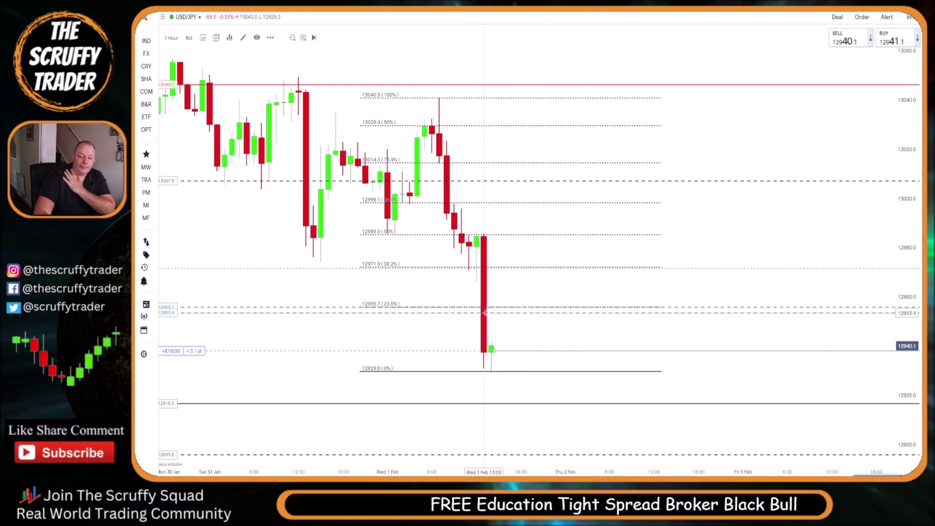
left_click(507, 268)
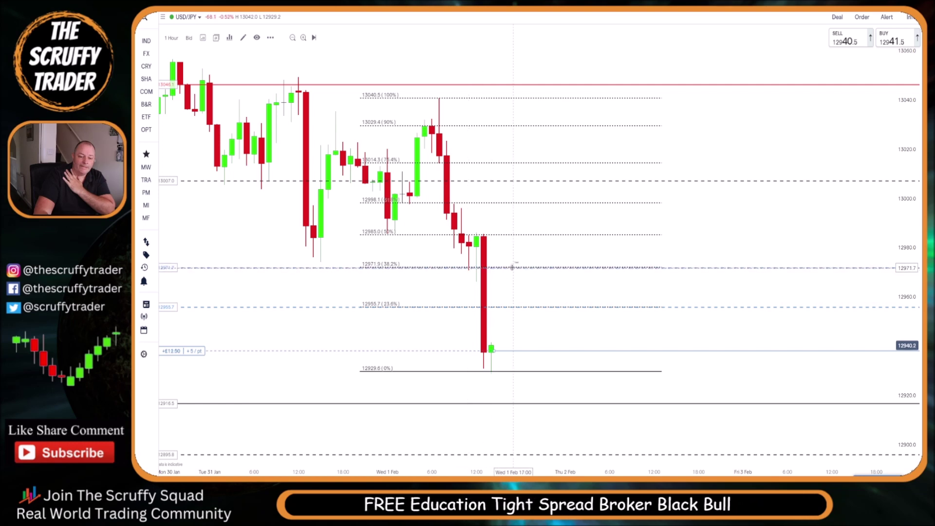
right_click(428, 286)
mouse_move(444, 312)
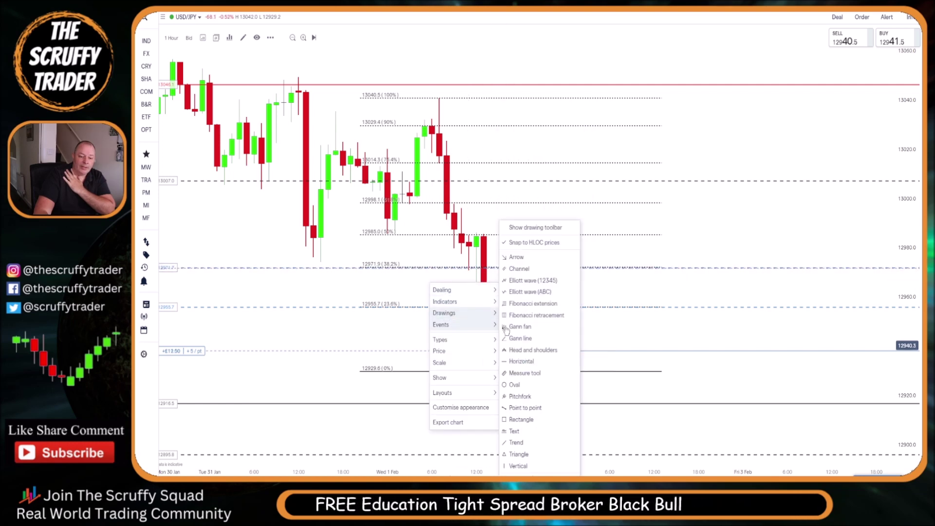
left_click(514, 359)
left_click(453, 235)
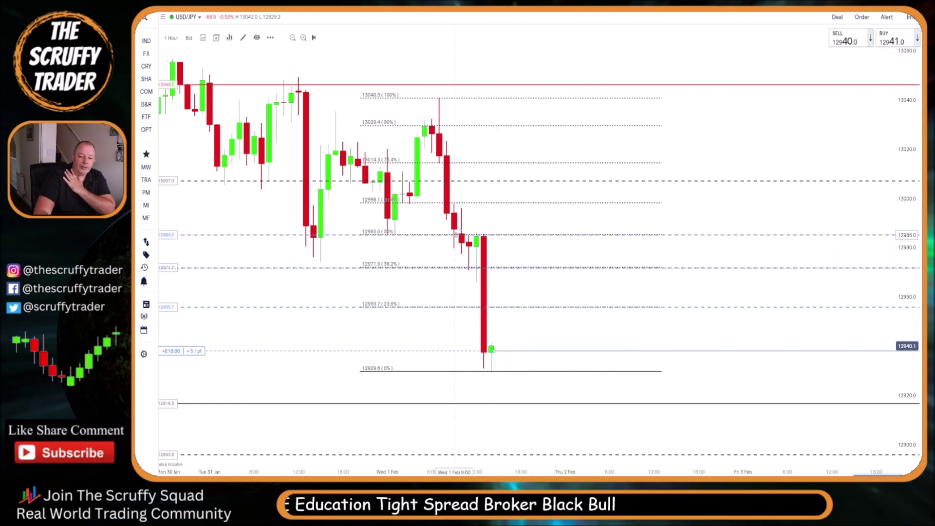
Step: Add a horizontal line at 12998.4 and delete the Fibonacci retracement
right_click(421, 245)
mouse_move(437, 284)
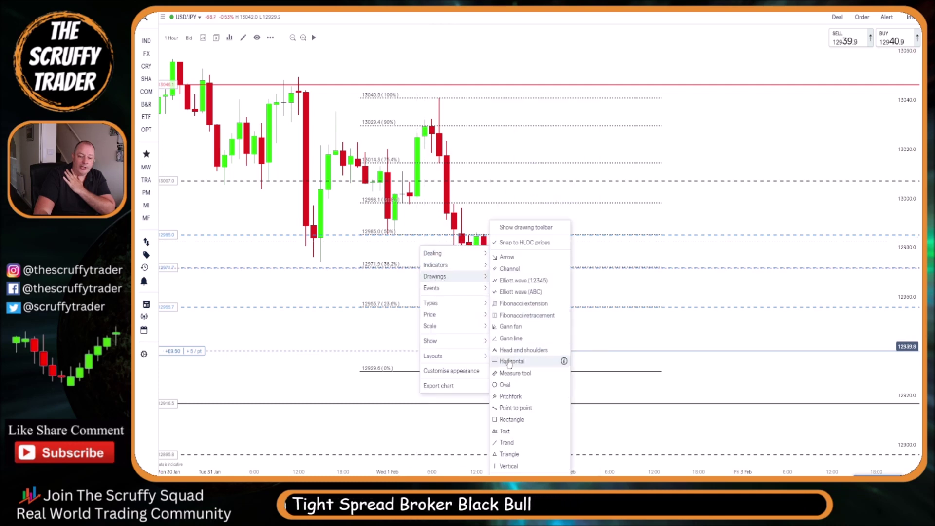
left_click(508, 360)
left_click(467, 202)
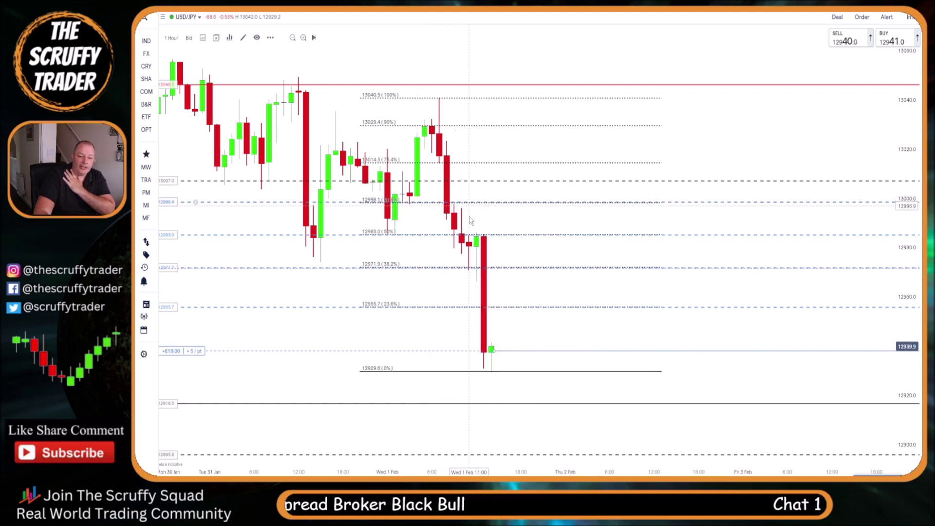
right_click(497, 127)
left_click(509, 155)
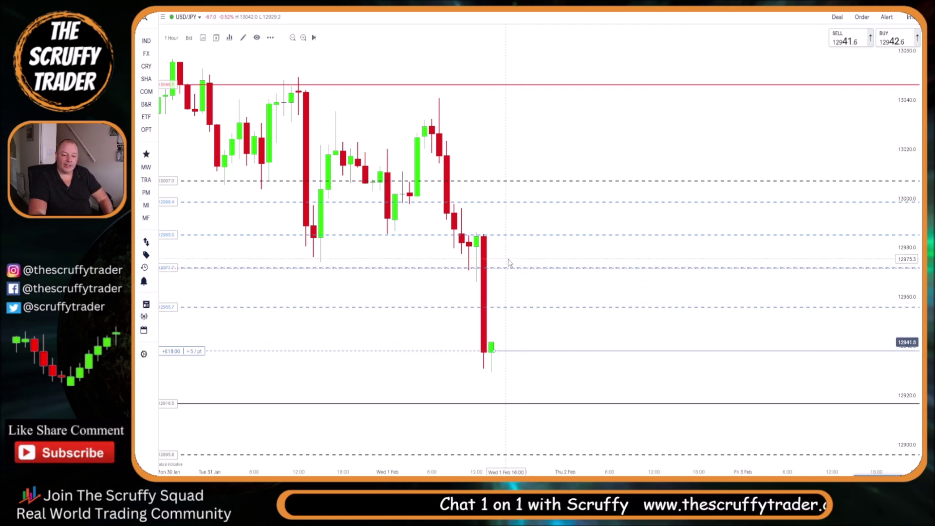
left_click(145, 269)
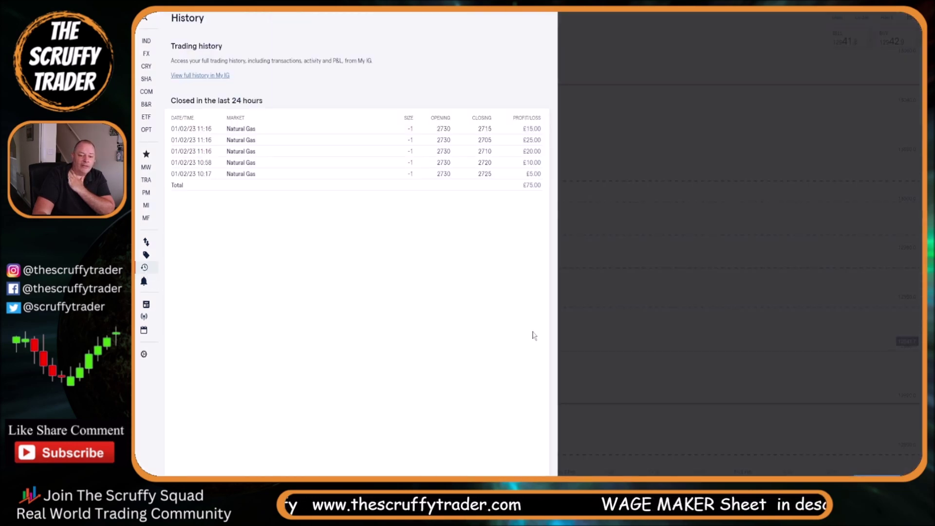
left_click(599, 332)
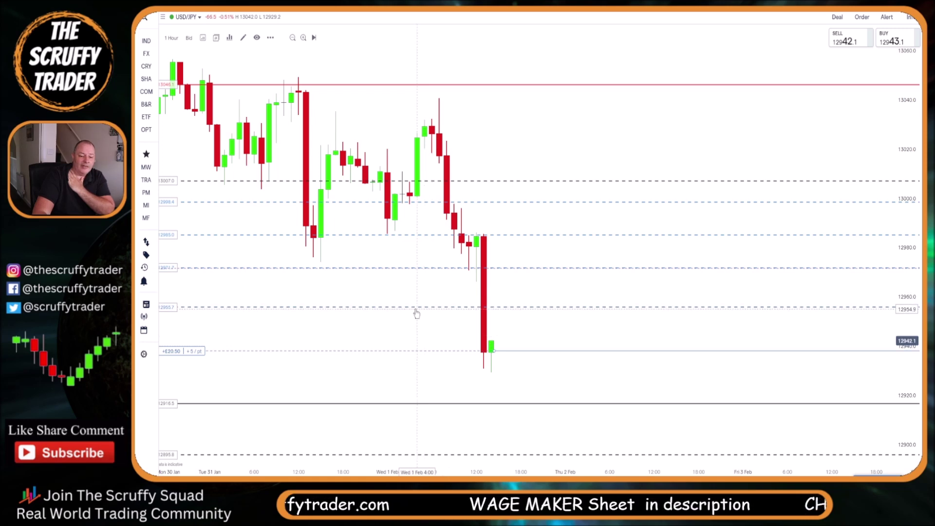
Step: Select the buy position, drag its limit to 12970.9, and deselect it
left_click(315, 352)
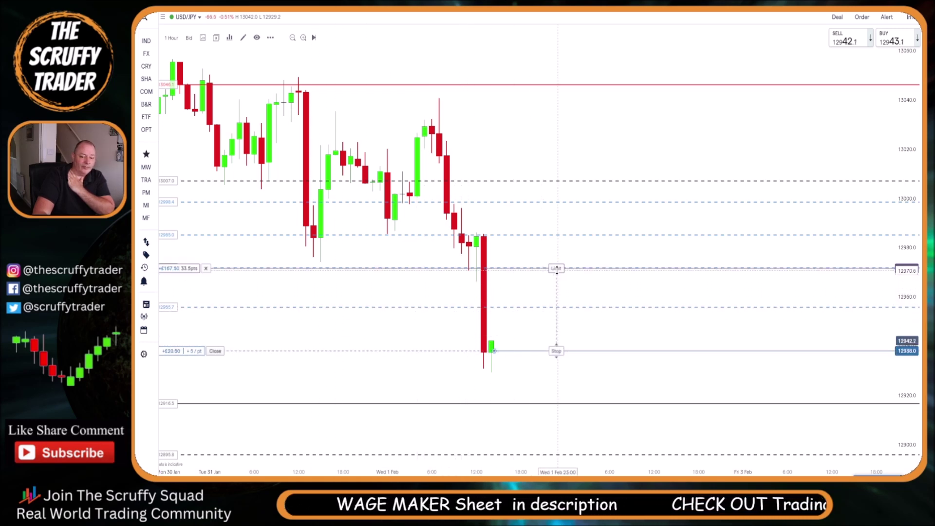
mouse_move(557, 270)
left_mouse_down()
mouse_move(556, 283)
mouse_move(556, 269)
left_mouse_up()
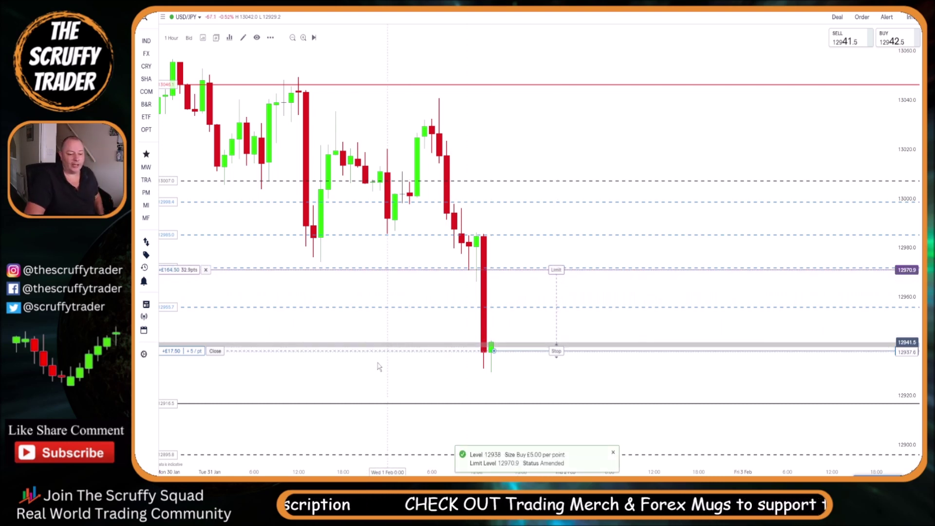
left_click(378, 388)
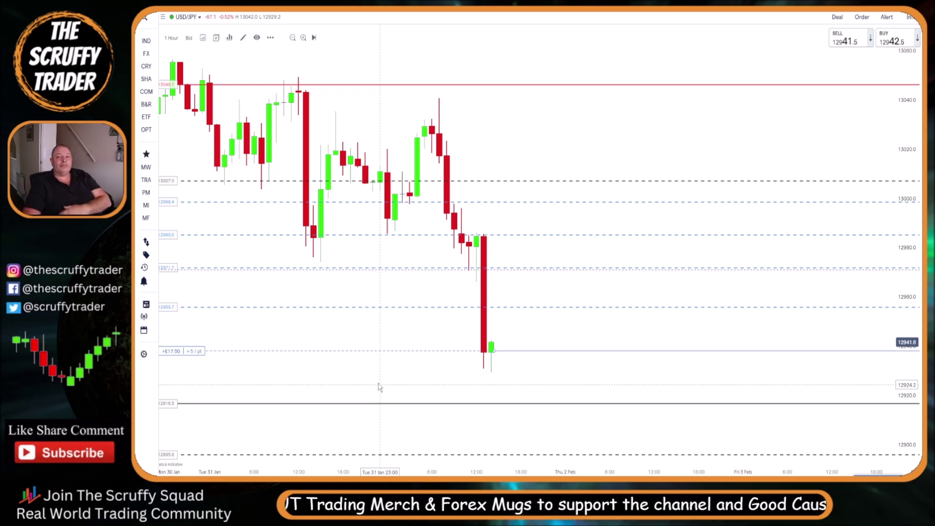
Step: Open the History panel listing USD/JPY trades closed at 12956.6, totalling £327.00
mouse_move(529, 16)
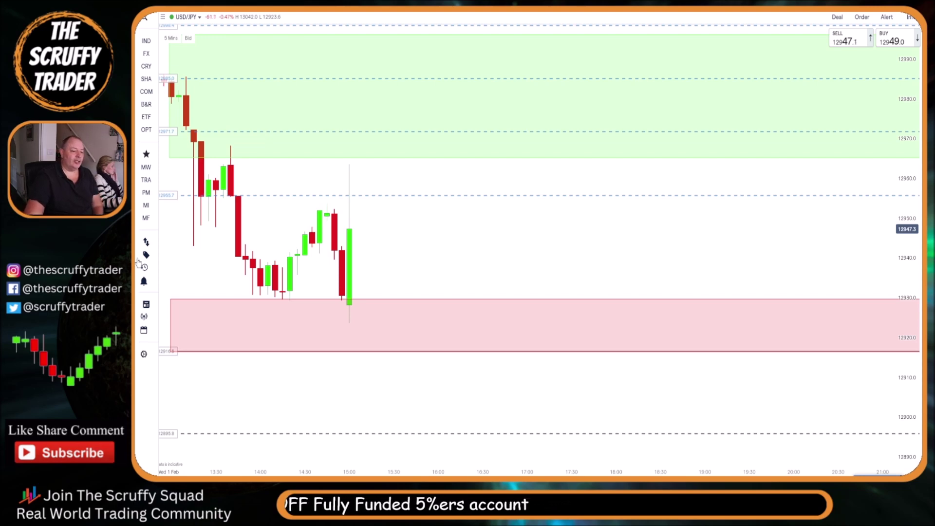
left_click(144, 266)
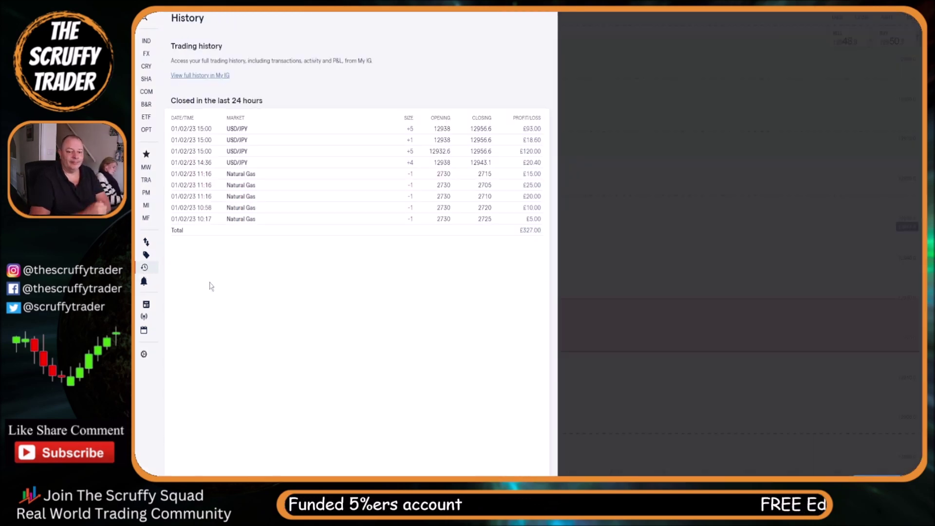